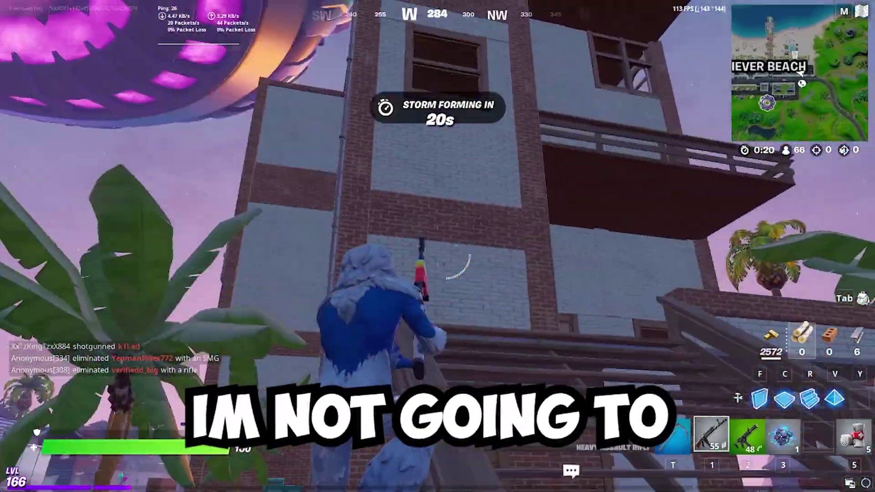
Scroll through the Loom for Chrome listing in the Chrome Web Store.
key(w)
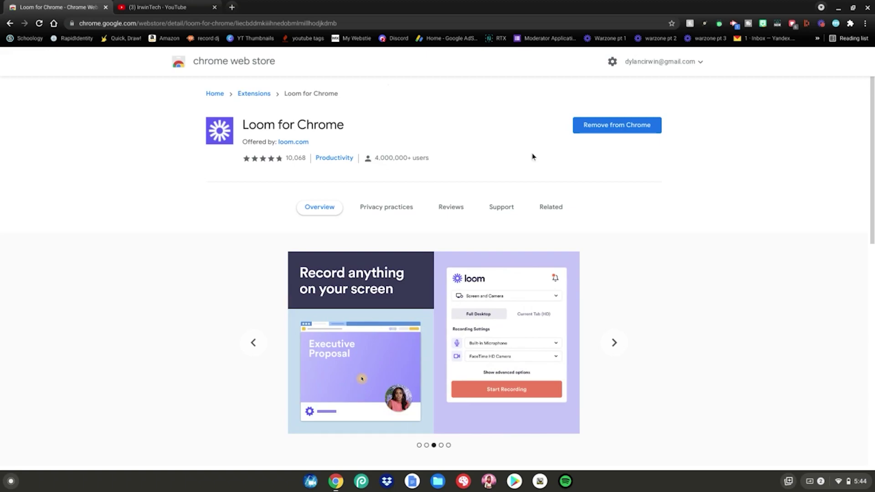
scroll(492, 182, down, 1)
scroll(492, 182, down, 7)
scroll(453, 203, up, 6)
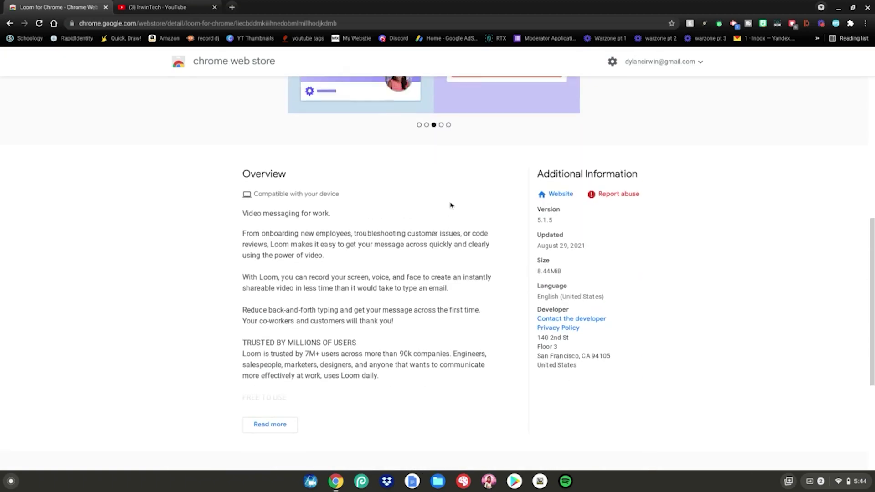
scroll(457, 208, up, 1)
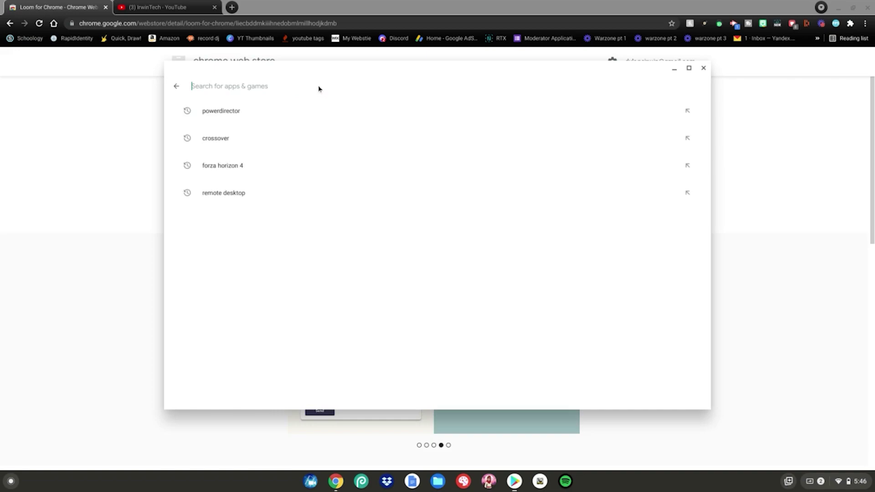
Search the Play Store for 'powerdirector' and open the PowerDirector app's store page.
text(powerdirector)
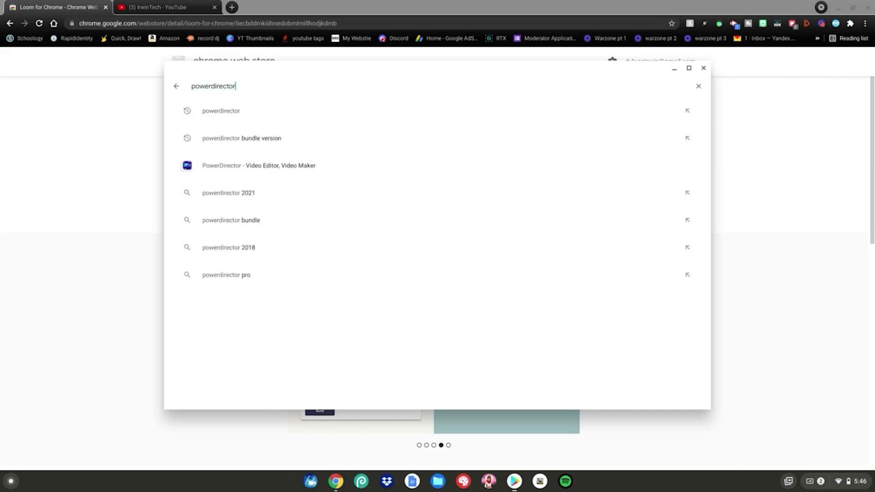
key(Return)
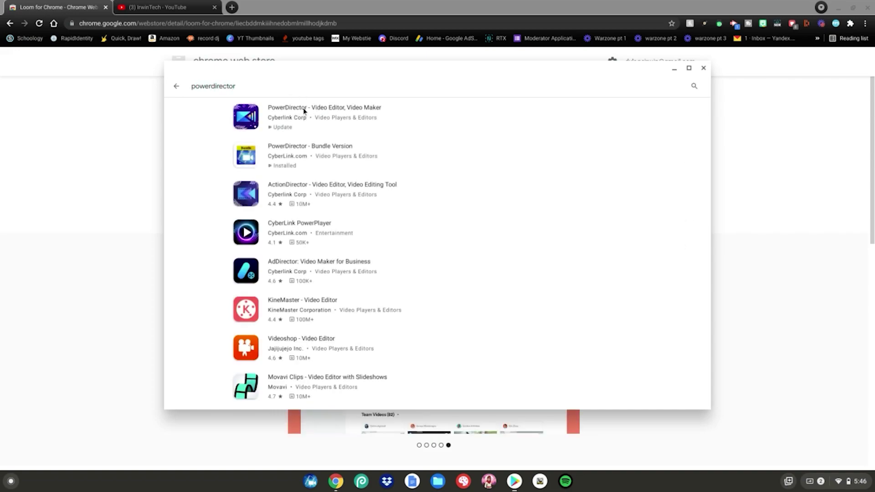
click(303, 110)
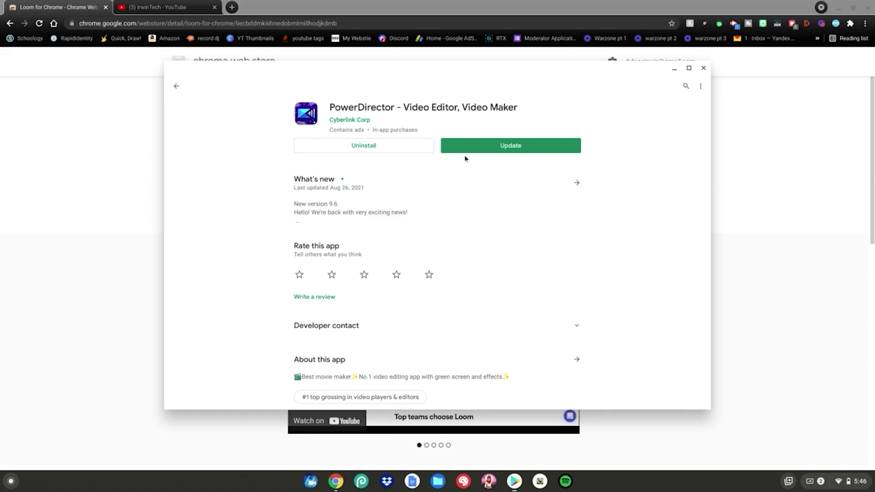
scroll(428, 197, down, 3)
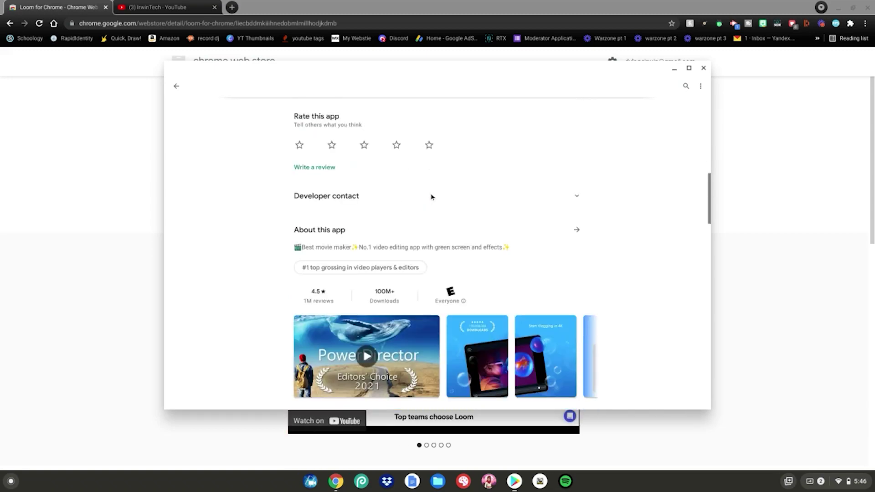
scroll(432, 197, up, 3)
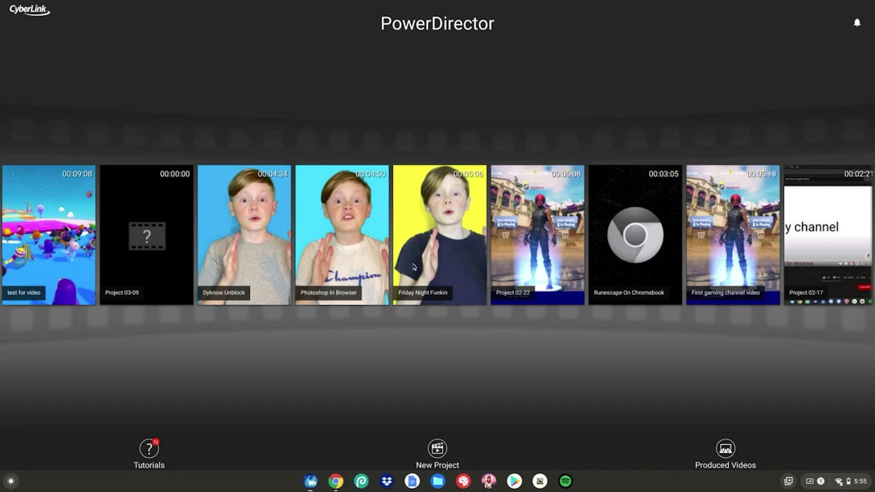
Create a new 16:9 project named 'video idk test'.
click(439, 451)
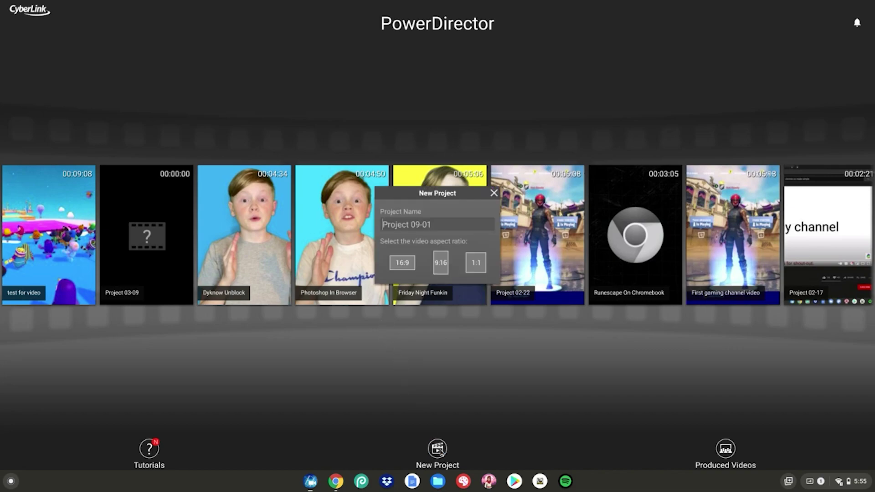
text(video idk test)
click(402, 262)
Add the Apex Legends and Fall Guys gameplay clips from the Download folder to the timeline.
click(180, 83)
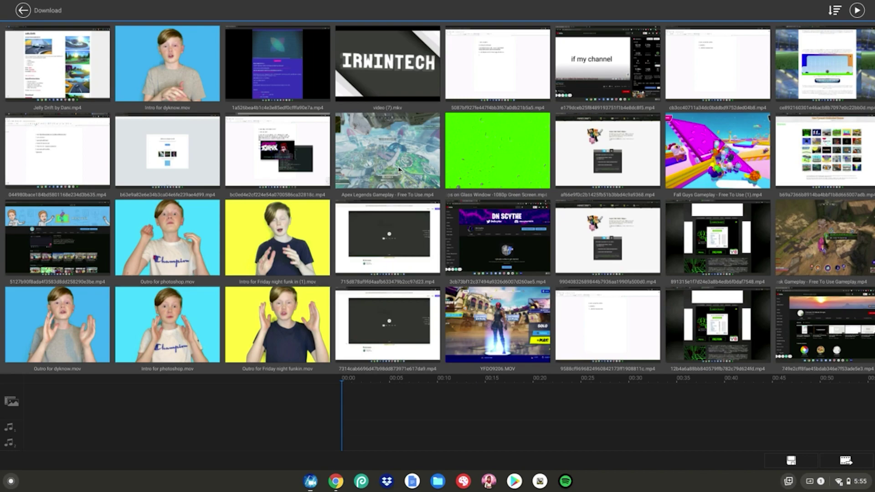
click(385, 175)
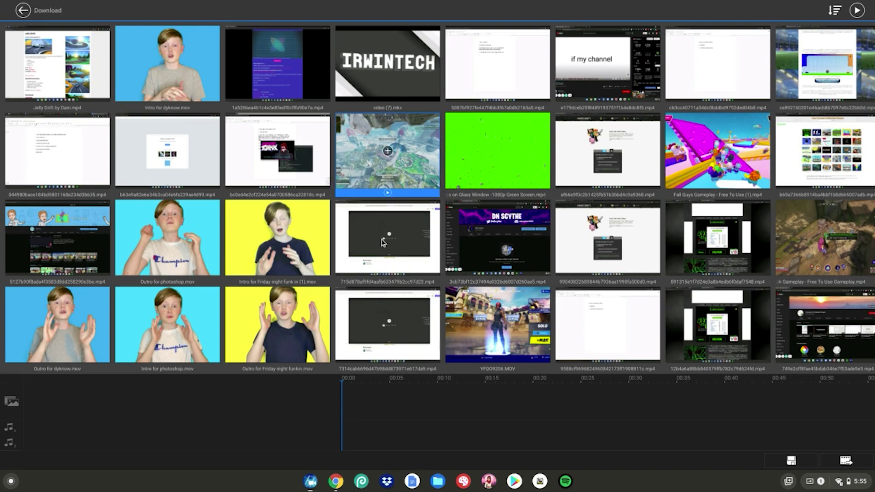
click(388, 151)
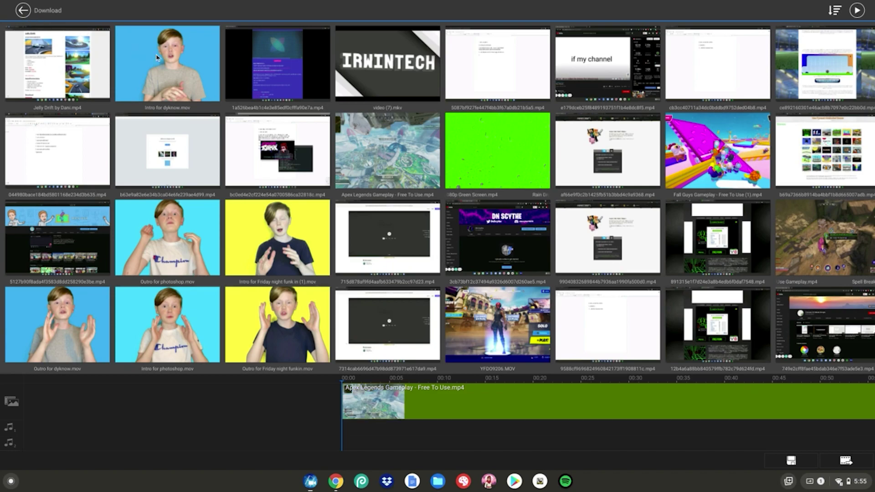
click(719, 151)
click(719, 151)
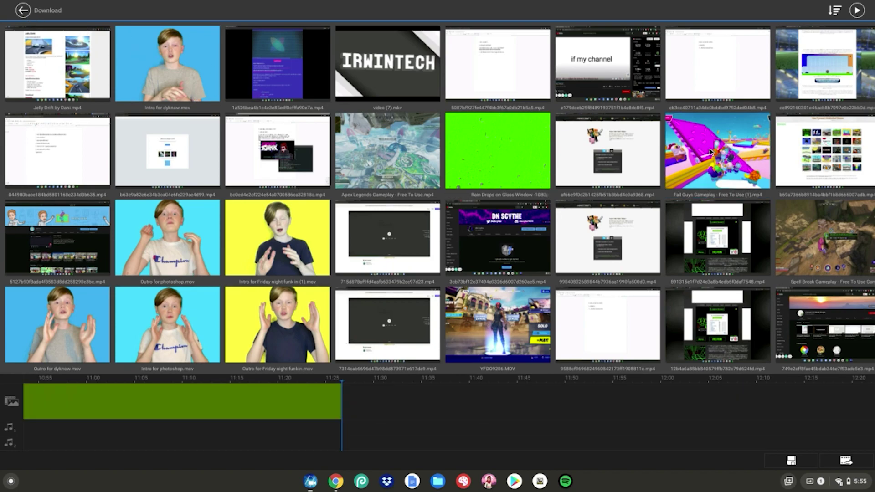
click(22, 10)
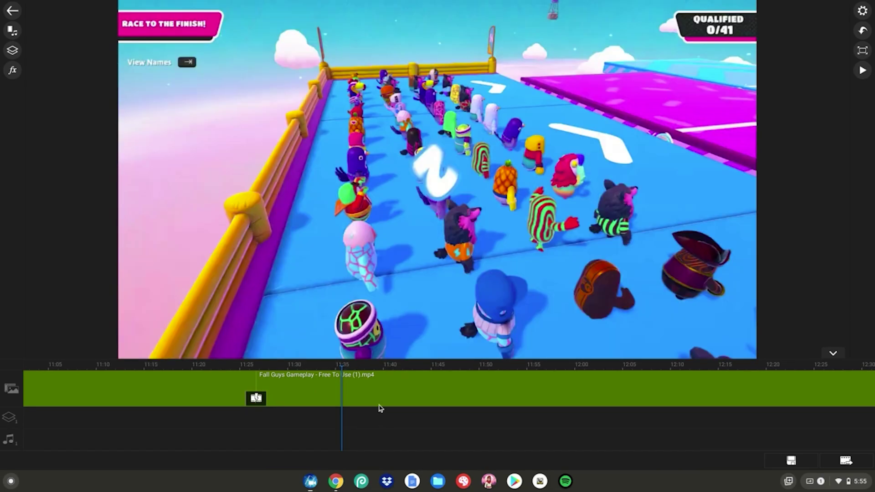
Trim the beginning off the Fall Guys clip on the timeline.
click(381, 405)
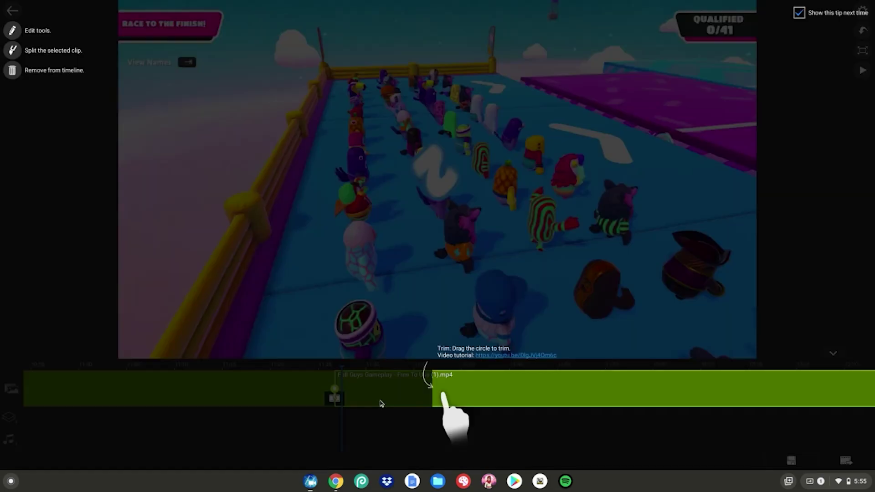
click(381, 403)
drag(343, 390, 390, 400)
click(363, 420)
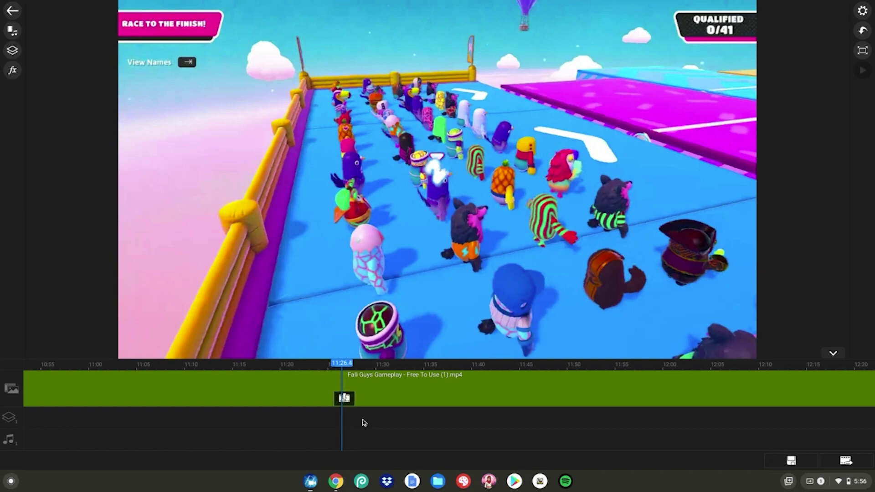
Apply the Evaporate transition between the Apex Legends and Fall Guys clips.
click(359, 399)
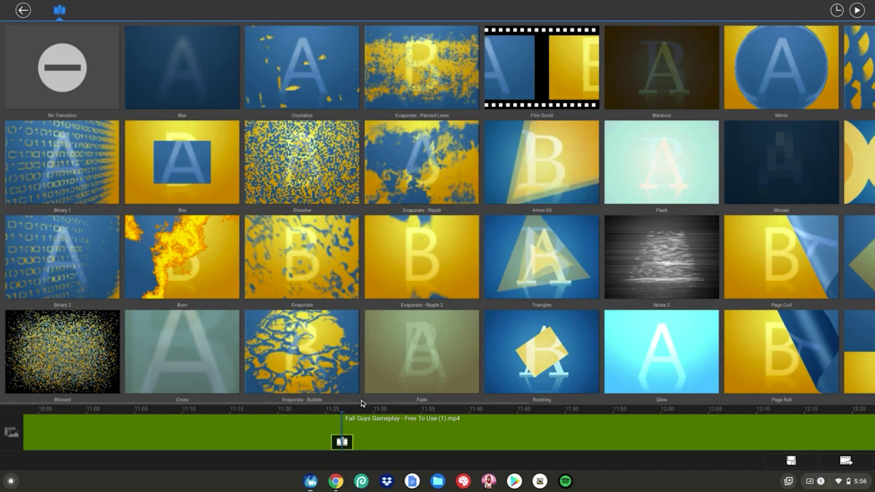
click(305, 262)
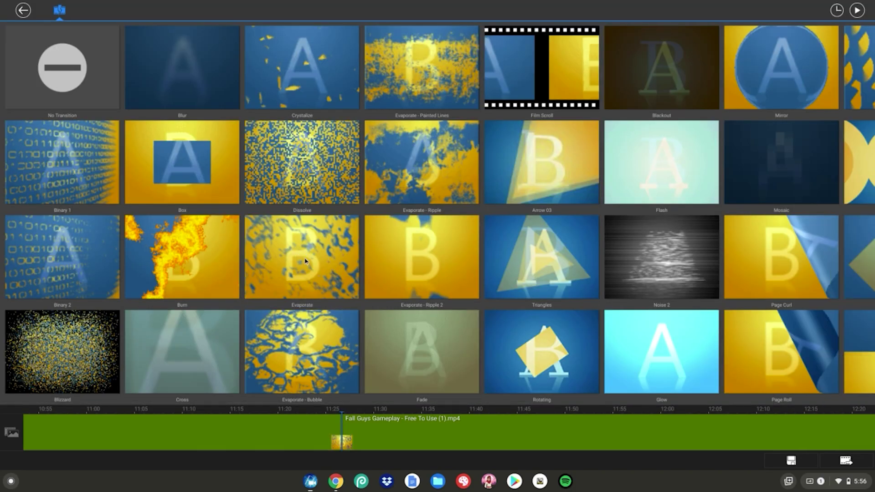
click(23, 10)
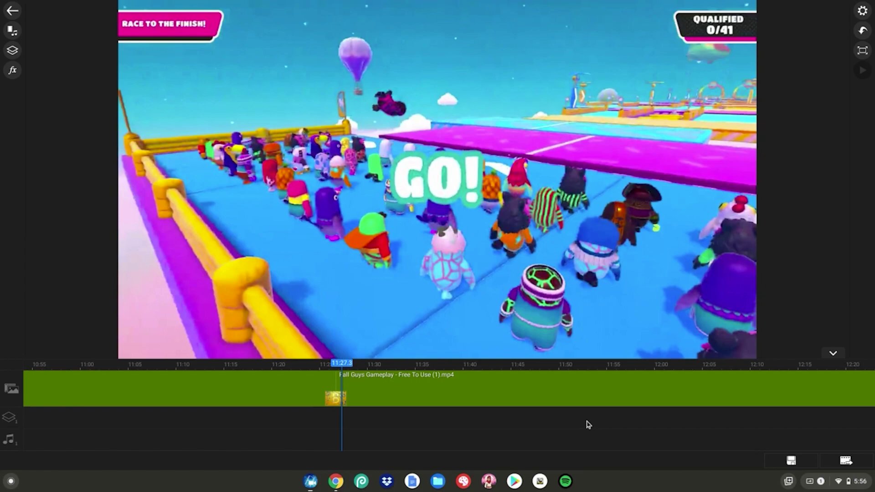
scroll(485, 404, left, 5)
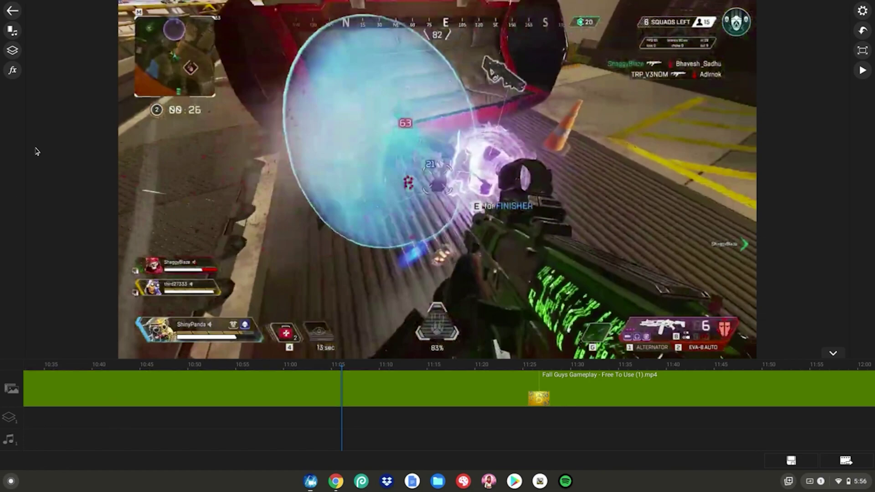
Add the Default 'CyberLink' title template to the overlay track at the playhead.
click(17, 54)
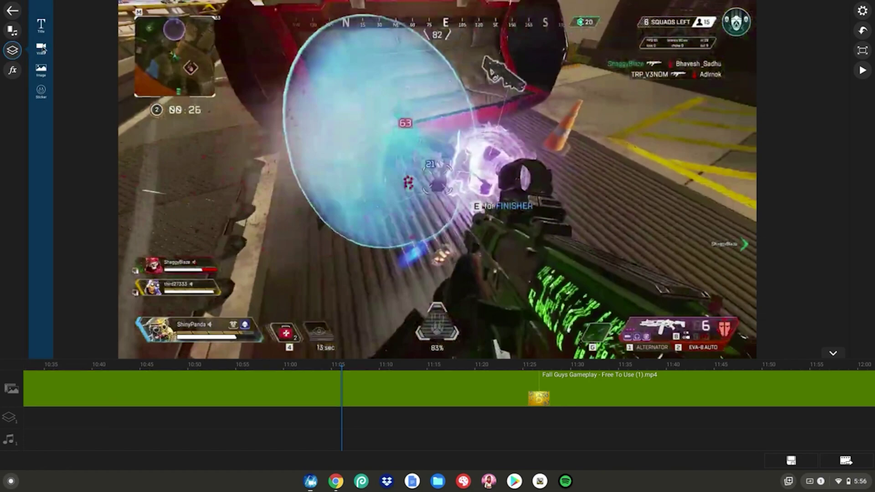
click(42, 27)
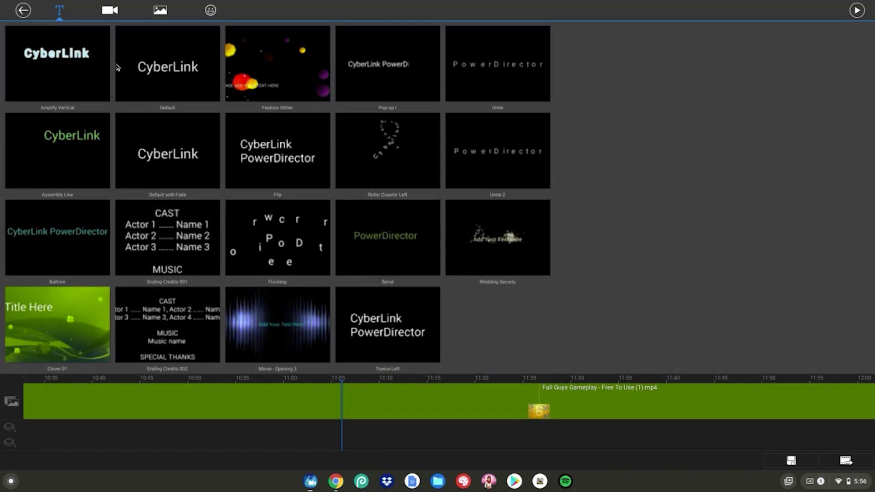
click(168, 64)
click(167, 65)
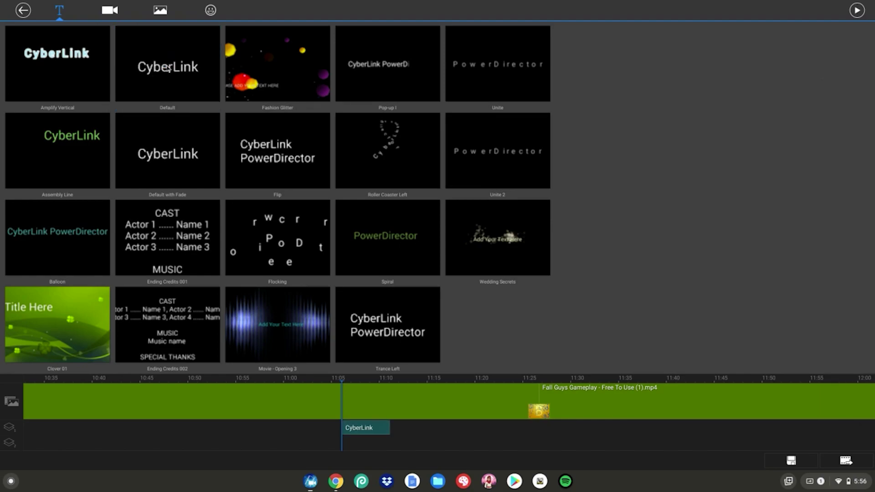
click(18, 13)
Replace the title's 'CyberLink' text with 'irwintech'.
click(299, 103)
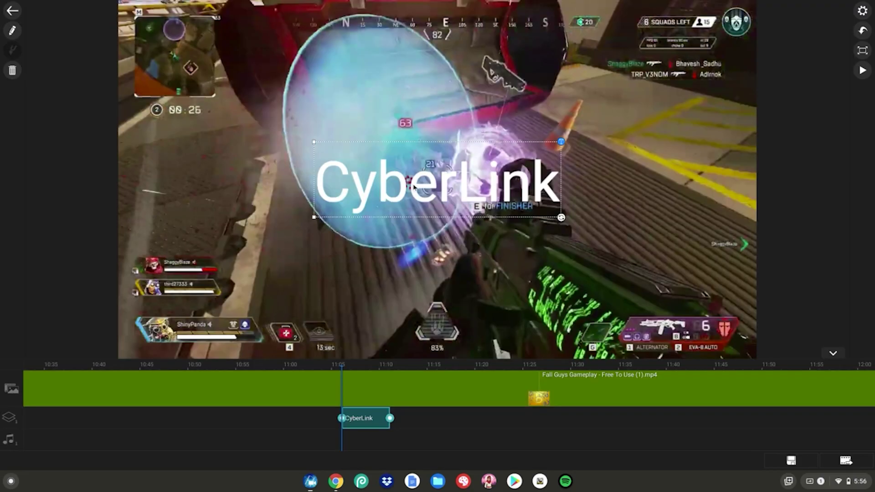
double_click(322, 146)
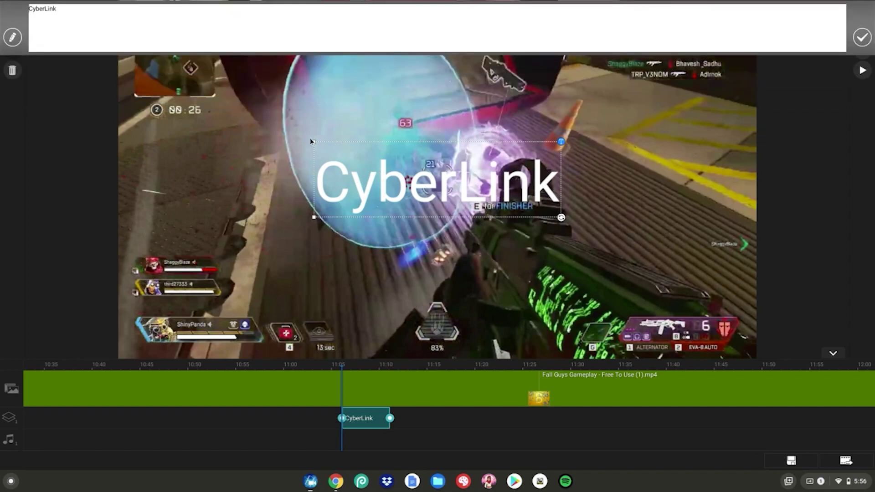
key(BackSpace)
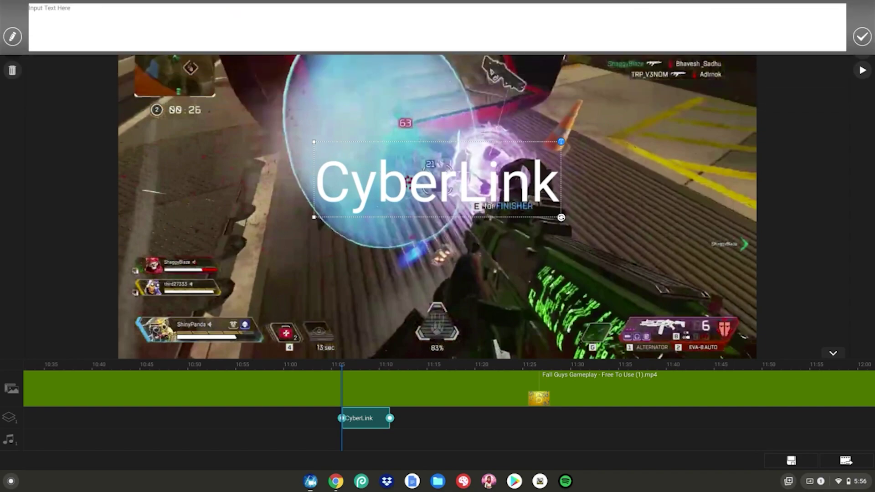
text(irwintech)
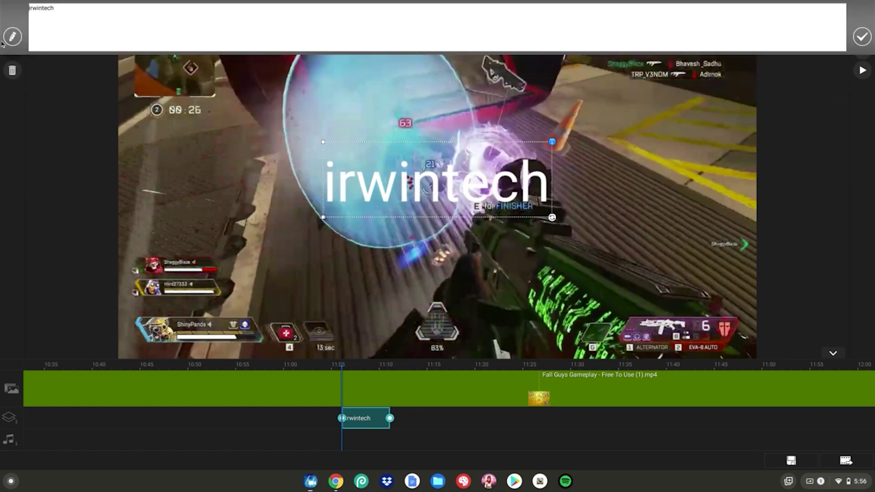
Give the irwintech title a blocky decorative font in white.
click(5, 39)
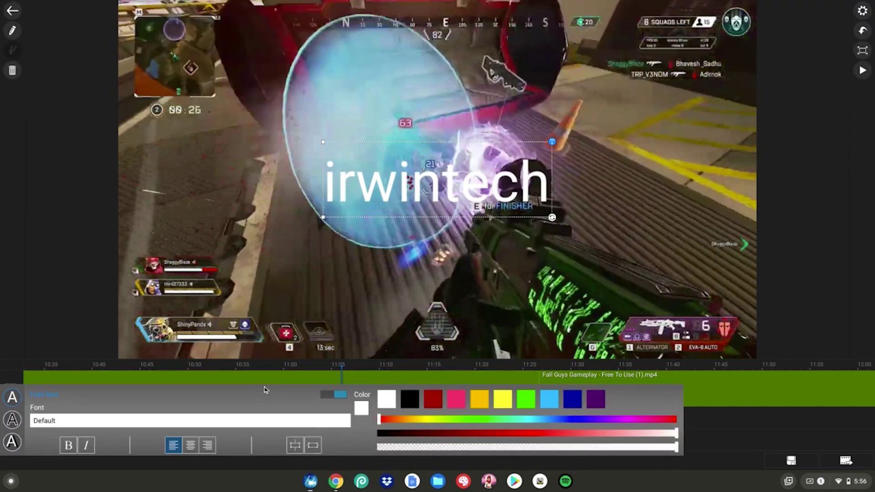
click(433, 401)
click(64, 423)
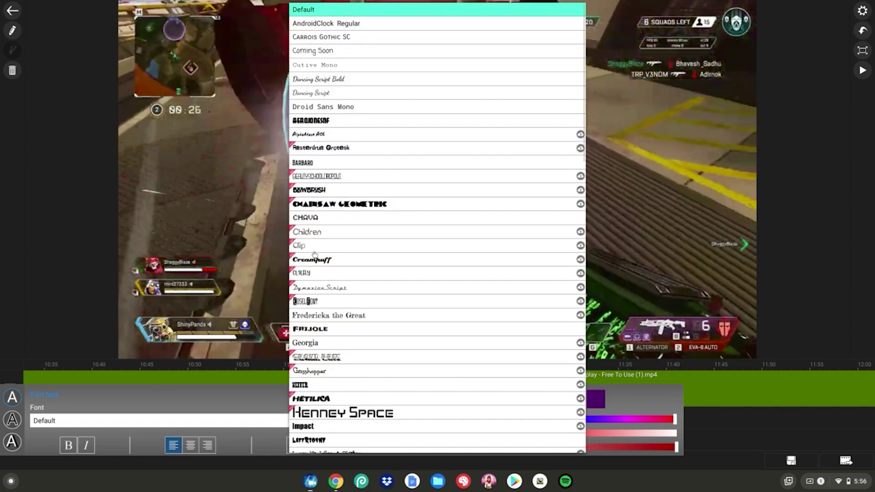
click(330, 142)
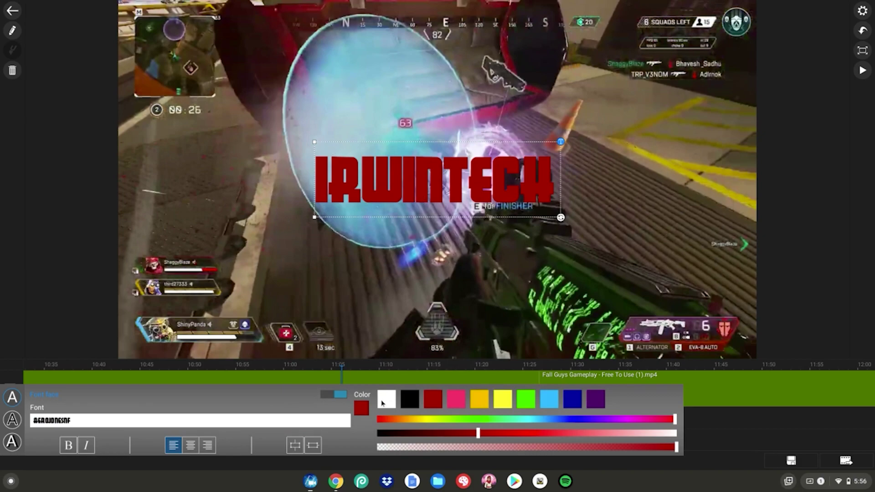
click(383, 401)
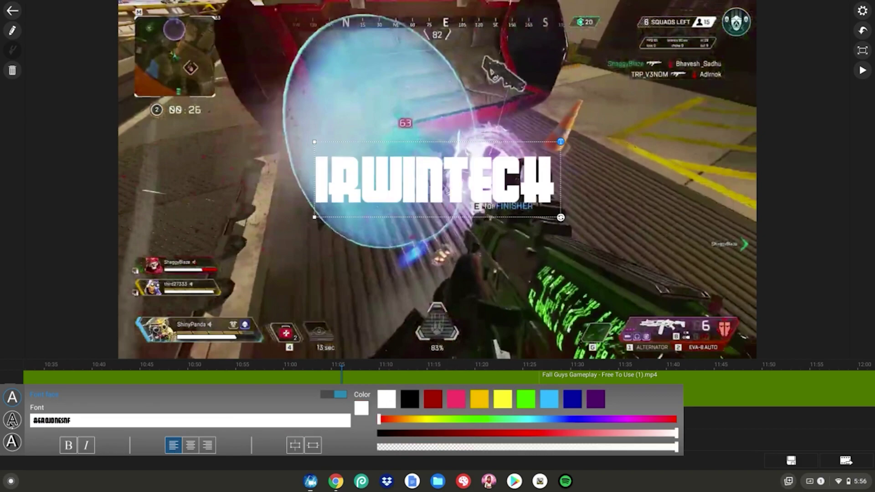
Add a black 3.0 outline and a black drop shadow to the title.
click(11, 420)
click(408, 402)
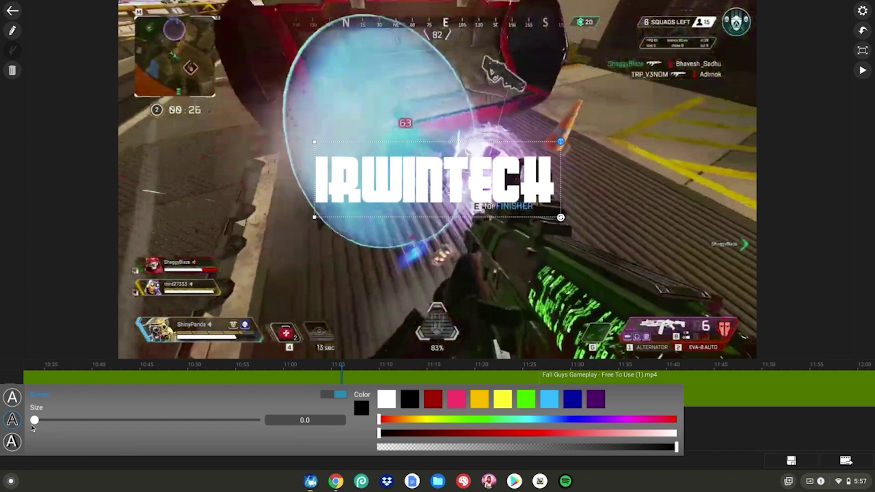
drag(32, 428, 102, 423)
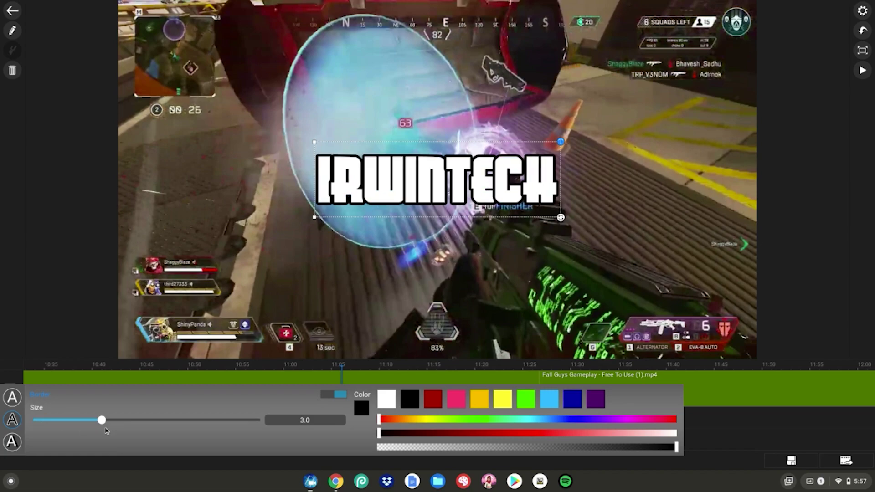
click(12, 441)
click(340, 395)
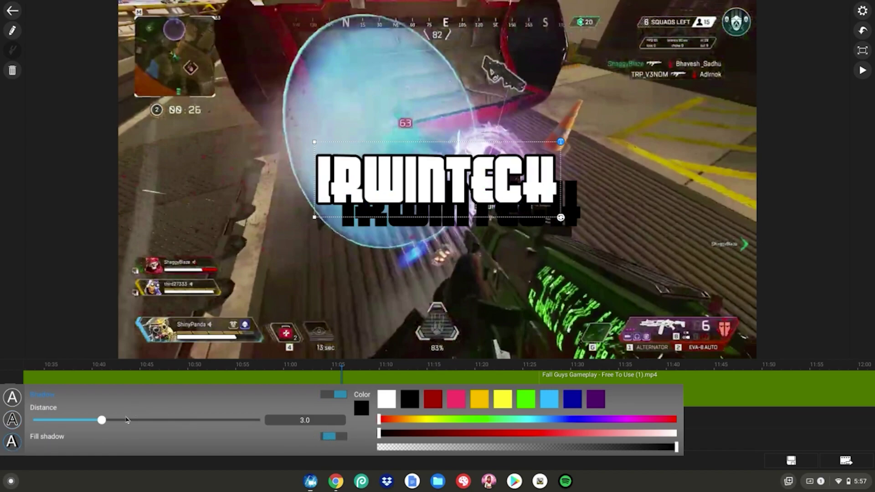
Shorten the shadow distance, place the title in the lower-left corner, and move the playhead to 11:03.9.
drag(102, 420, 78, 419)
drag(437, 192, 263, 335)
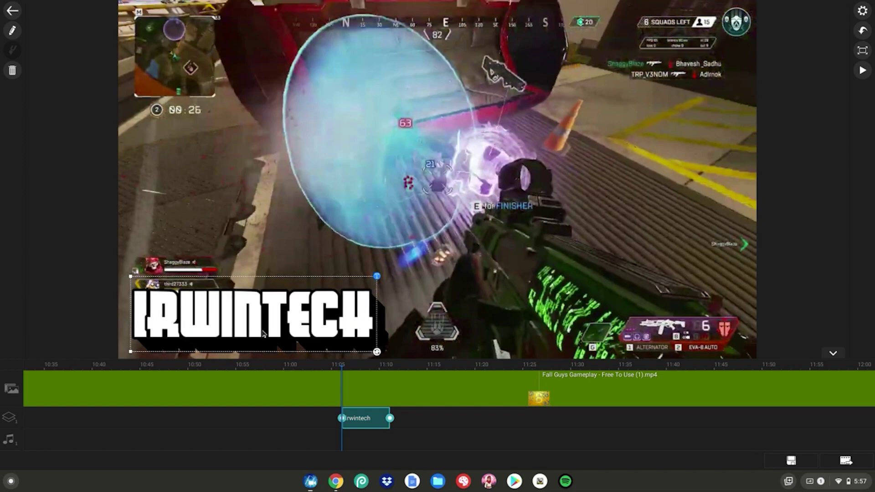
mouse_move(375, 347)
mouse_down()
mouse_move(382, 354)
mouse_move(365, 341)
mouse_up()
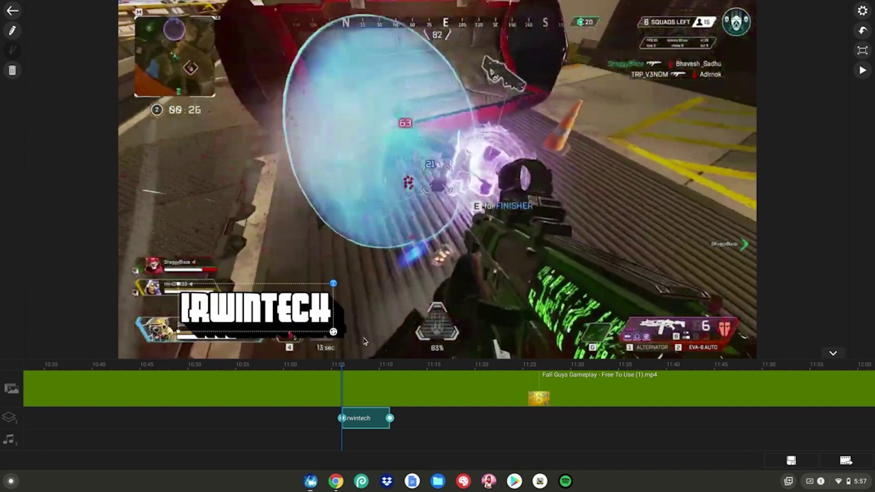
click(429, 431)
mouse_move(428, 430)
mouse_down()
mouse_move(454, 433)
mouse_move(416, 436)
mouse_up()
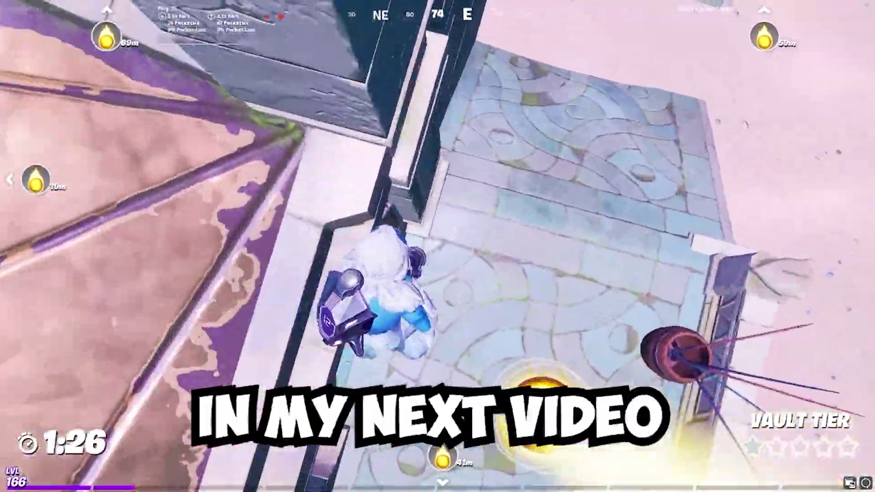
key(e)
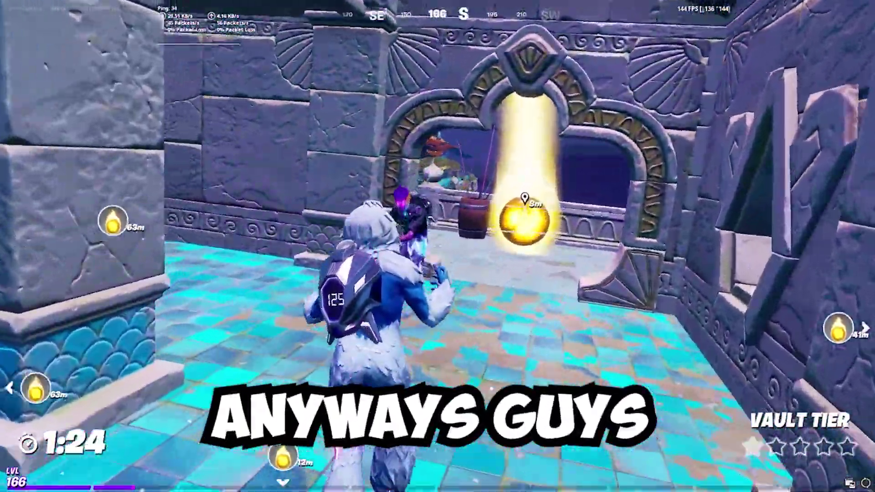